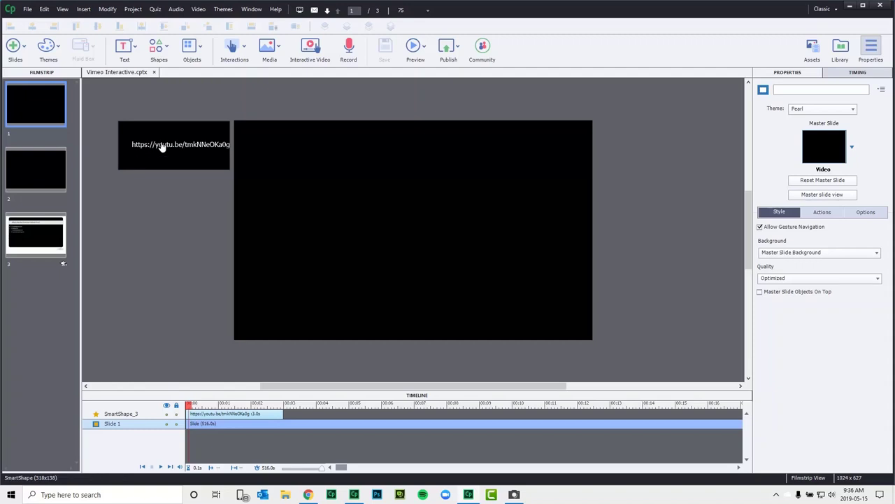
# Copy the YouTube link from the text shape beside slide 1.
pyautogui.click(160, 143)
pyautogui.doubleClick(161, 143)
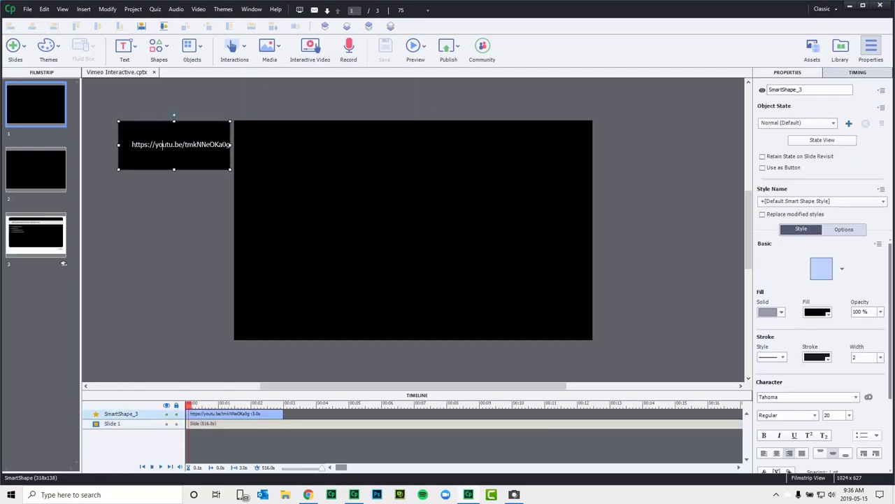
pyautogui.moveTo(131, 144); pyautogui.dragTo(233, 145)
pyautogui.hotkey('ctrl', 'c')
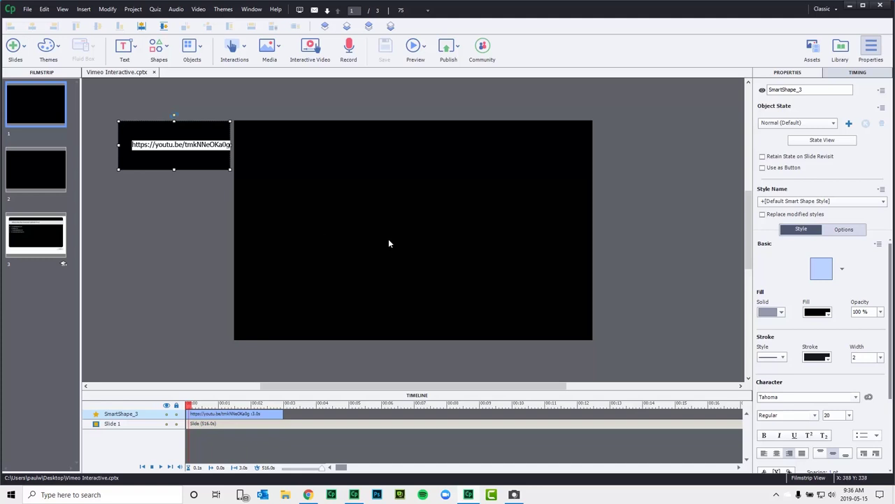
pyautogui.click(627, 213)
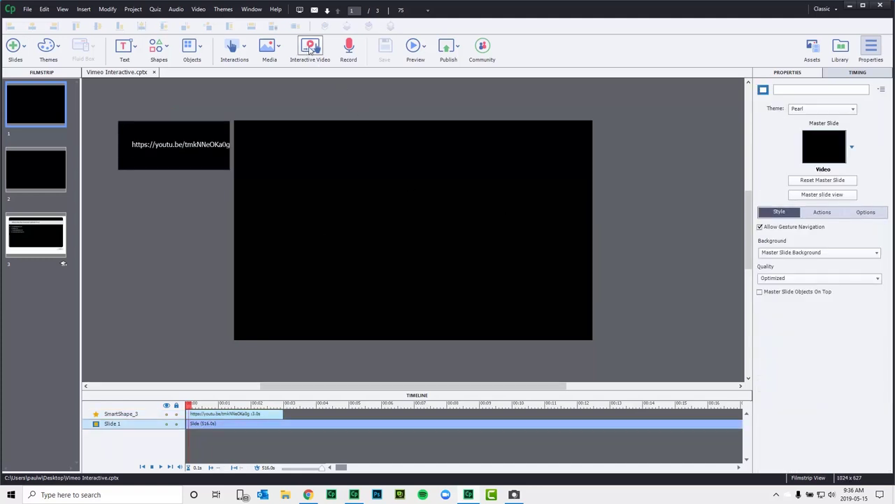
pyautogui.click(311, 48)
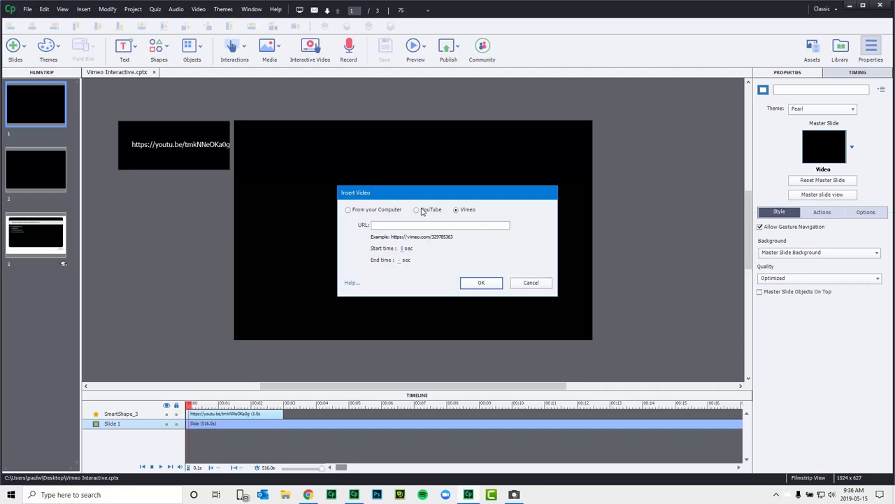
pyautogui.click(418, 210)
pyautogui.click(403, 225)
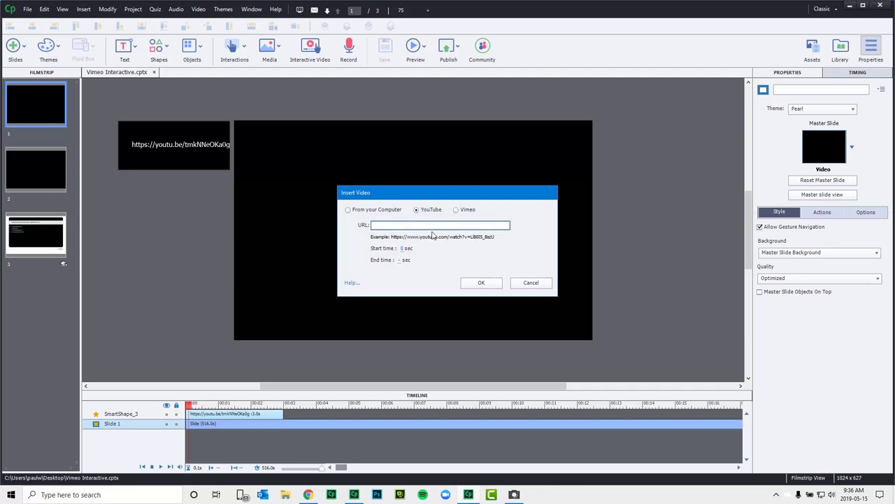
pyautogui.hotkey('ctrl', 'v')
pyautogui.click(402, 250)
pyautogui.click(403, 260)
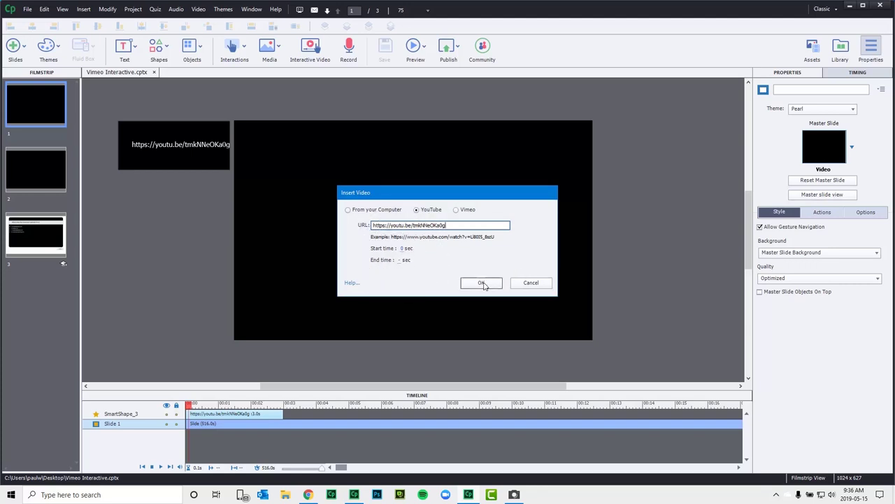
pyautogui.click(482, 283)
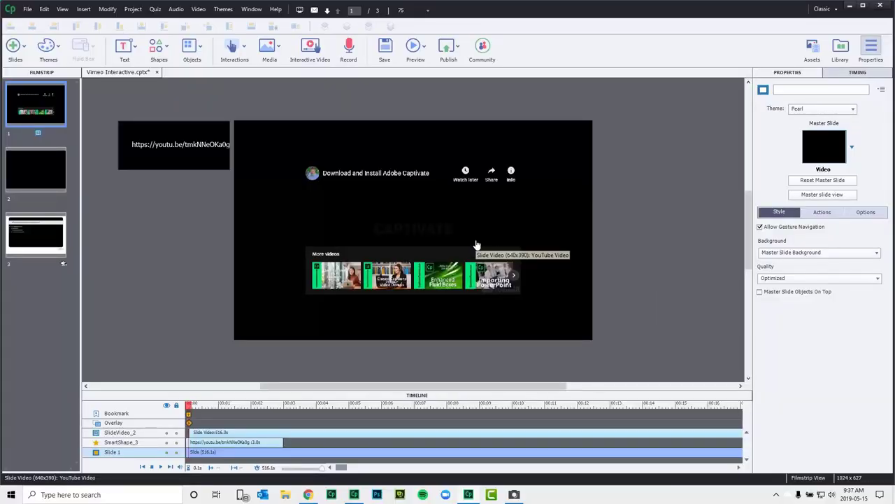
# Make the YouTube video fill the slide by setting X to 0, width to 1024 and Y to 0.
pyautogui.click(475, 244)
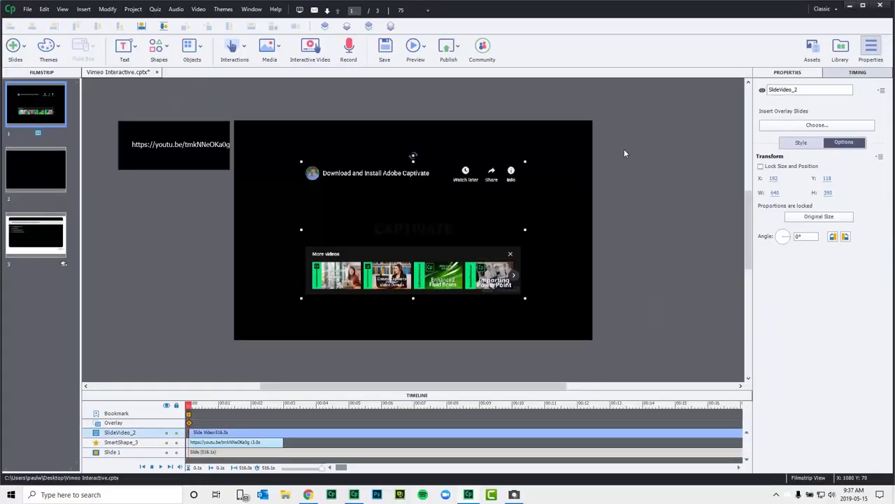
pyautogui.click(776, 178)
pyautogui.click(778, 192)
pyautogui.write('102')
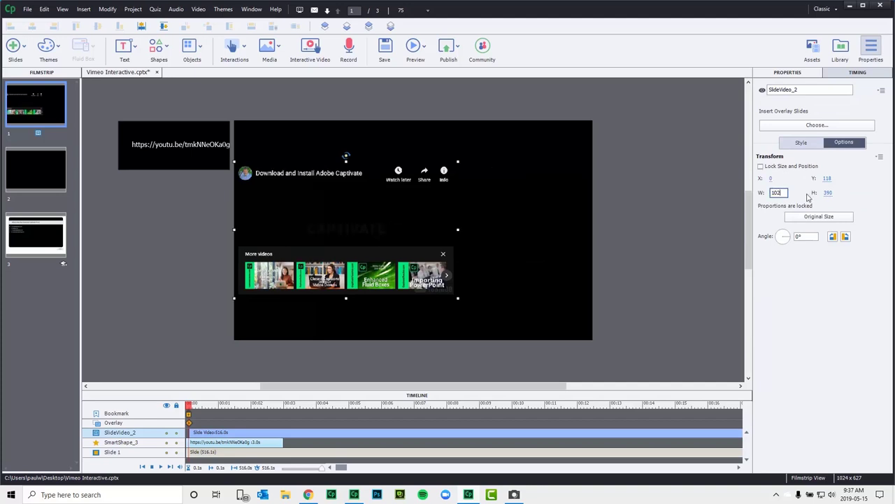
pyautogui.write('4')
pyautogui.press('Tab')
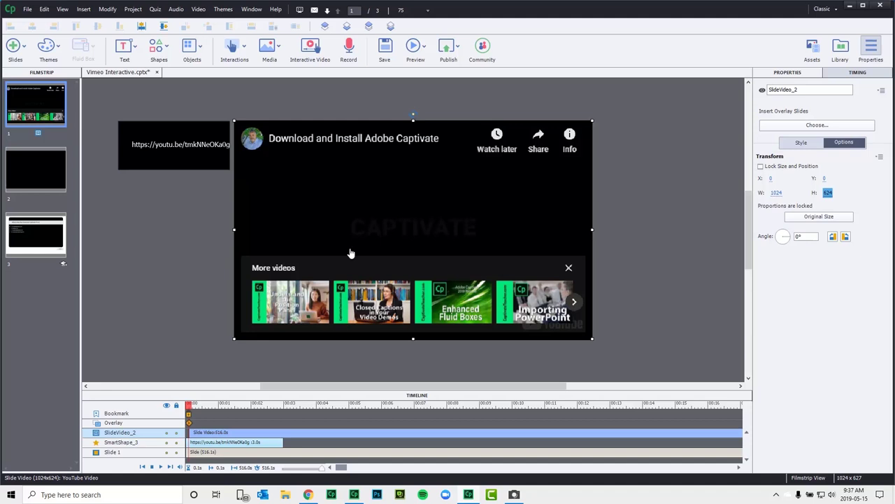
# Delete slide 1, which holds the YouTube video.
pyautogui.rightClick(33, 110)
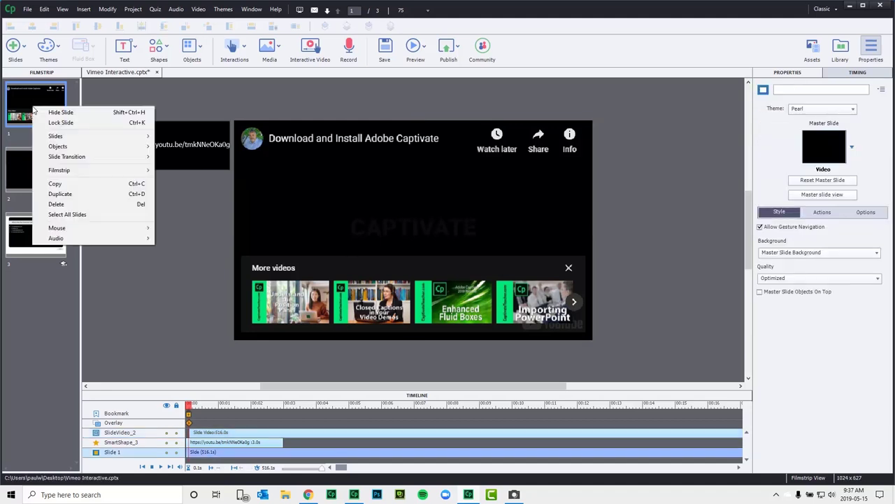
pyautogui.click(56, 203)
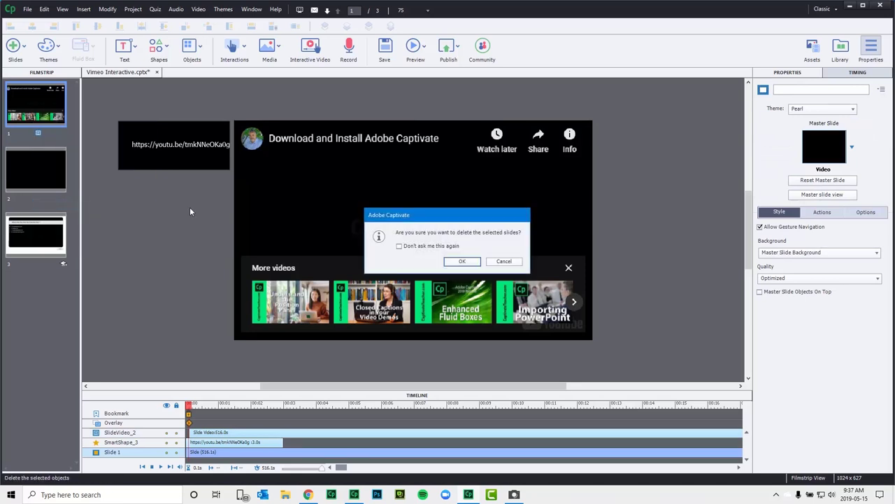
pyautogui.click(461, 261)
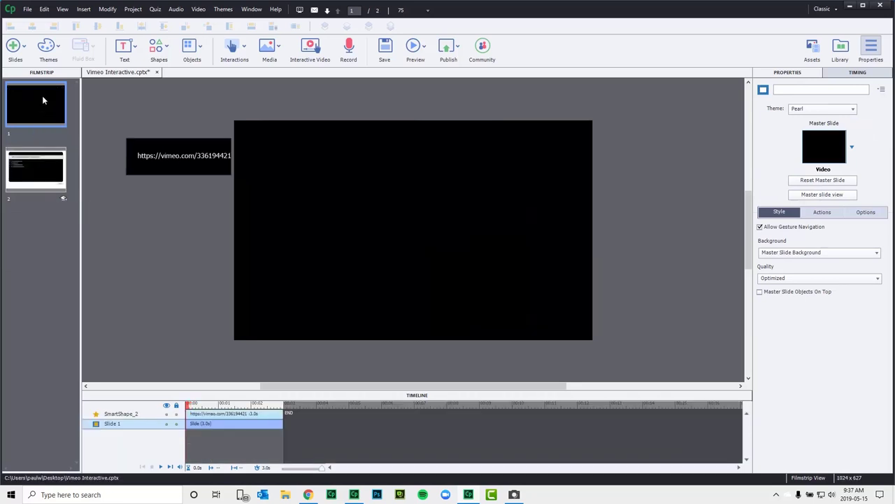
pyautogui.click(197, 156)
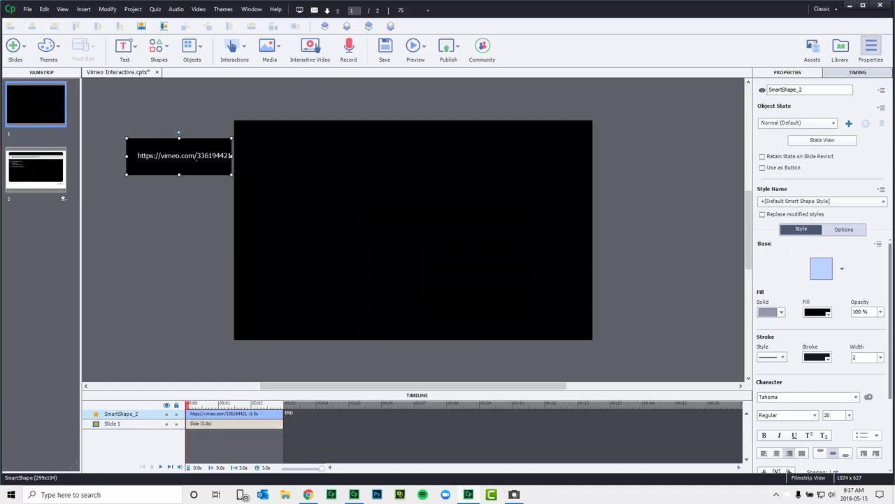
pyautogui.doubleClick(196, 156)
pyautogui.hotkey('ctrl', 'c')
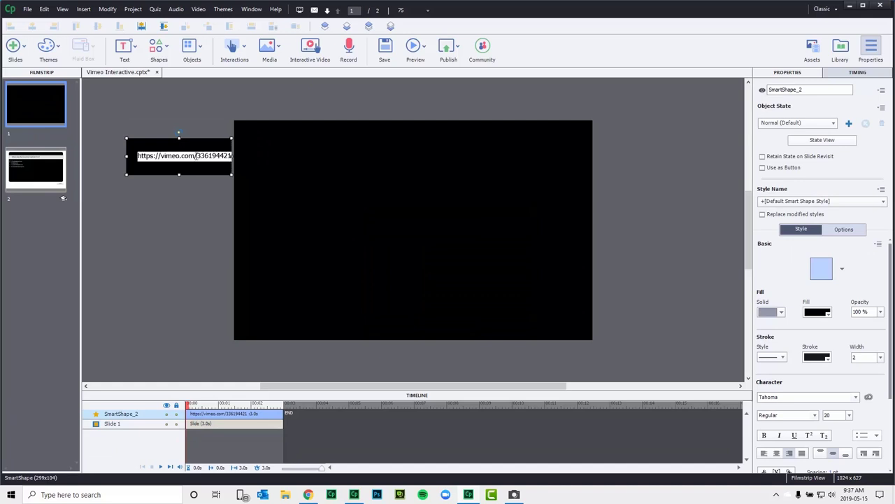
pyautogui.click(310, 49)
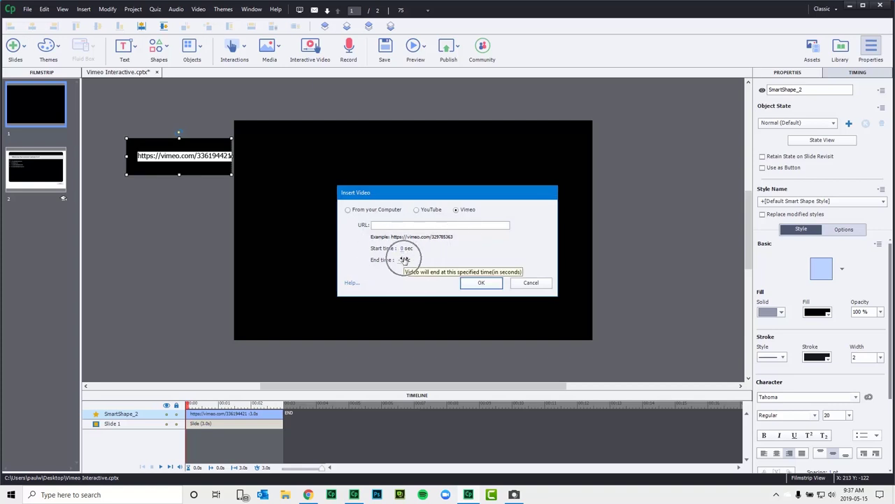
pyautogui.click(389, 224)
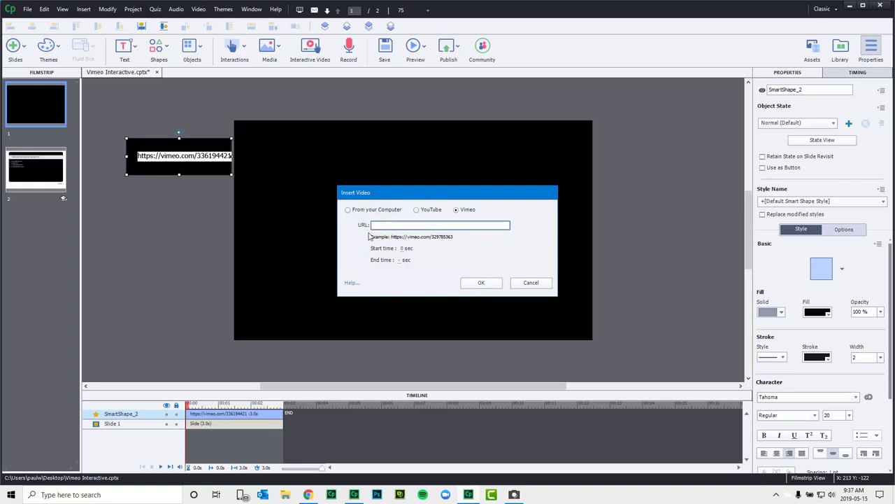
pyautogui.hotkey('ctrl', 'v')
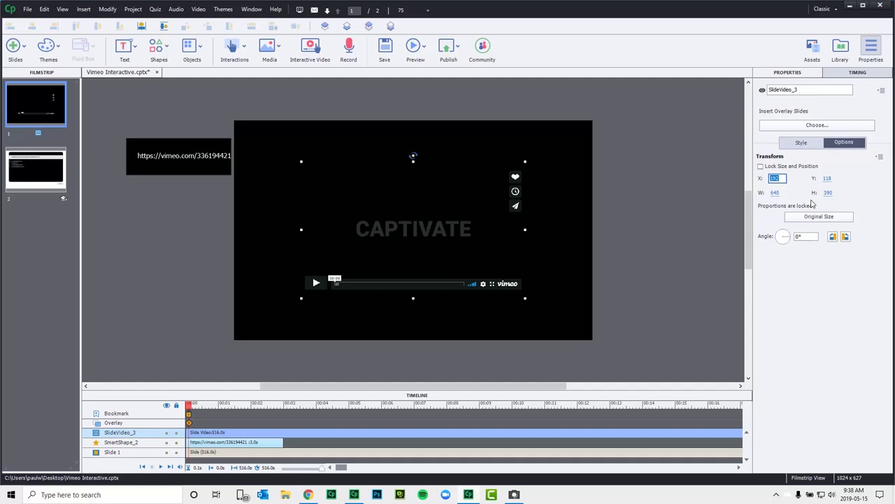
# Make the Vimeo video fill the slide by setting X to 0, width to 1024 and Y to 0.
pyautogui.press('Tab')
pyautogui.write('10')
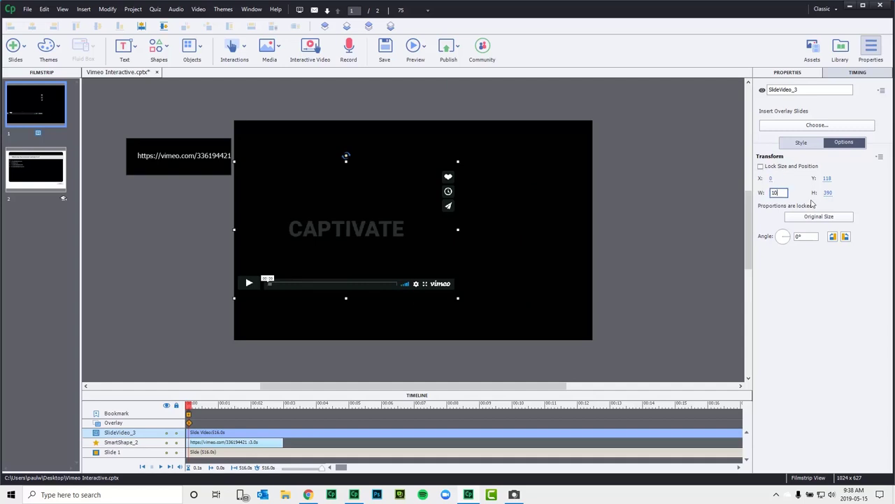
pyautogui.write('24')
pyautogui.press('Tab')
pyautogui.write('0')
pyautogui.press('Tab')
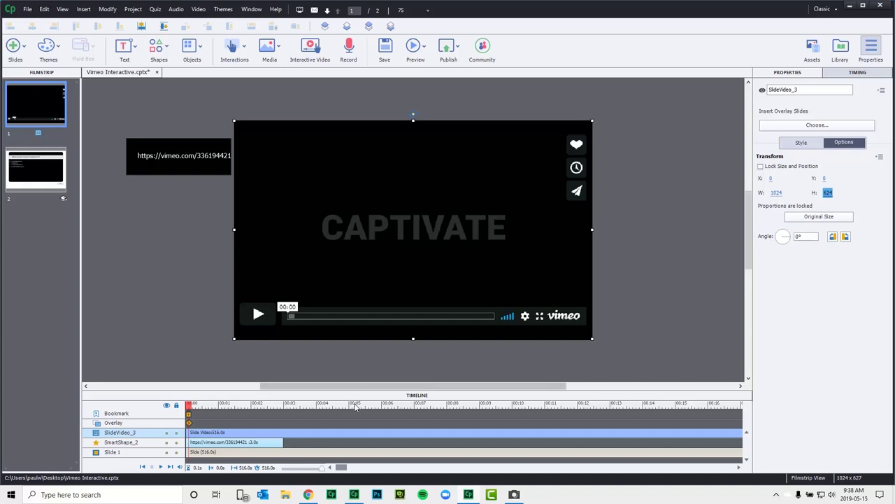
# Add a bookmark at the 8-second point of the Vimeo video and enter Begin as its name.
pyautogui.click(448, 406)
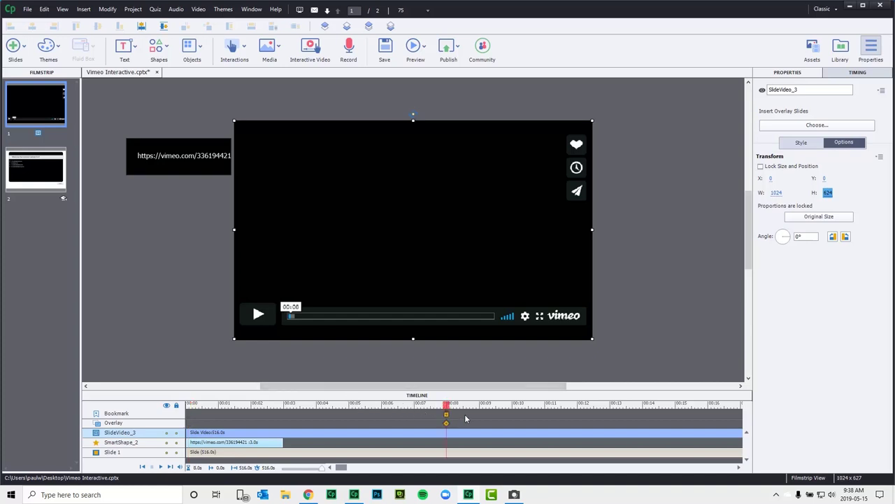
pyautogui.click(446, 416)
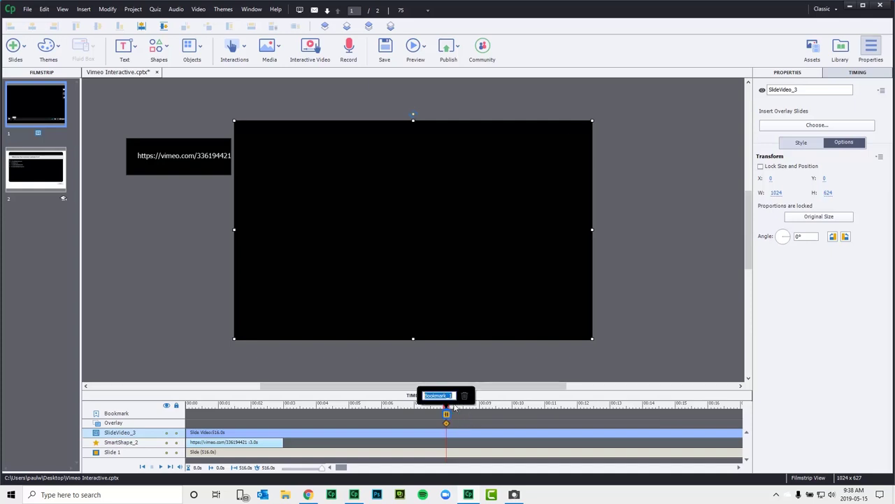
pyautogui.write('Begin')
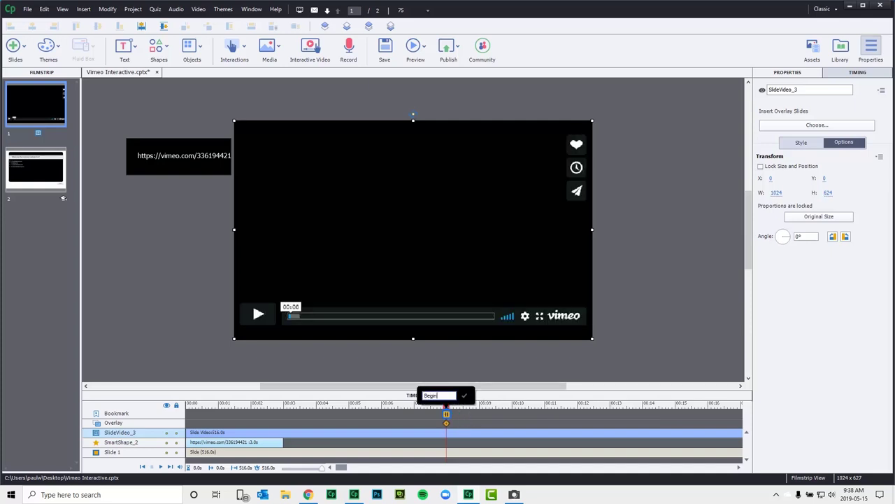
pyautogui.click(503, 359)
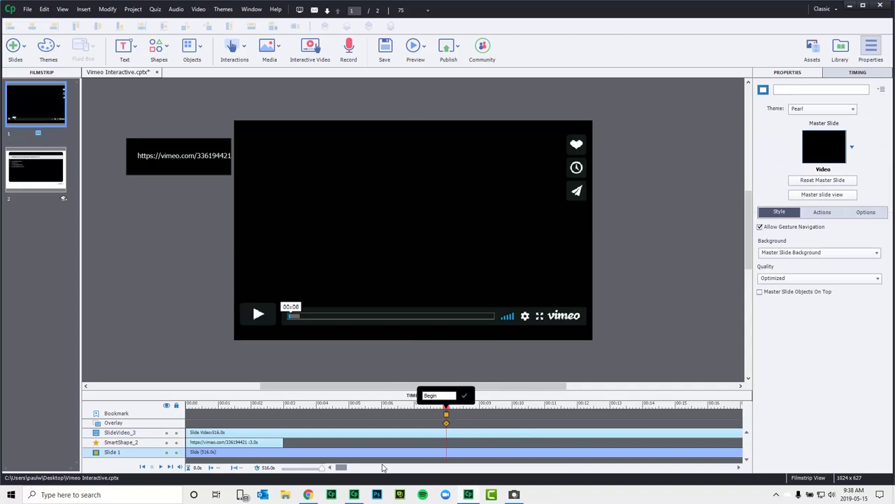
# Insert slide 2, the question slide, as an overlay at the 42-second point of the video.
pyautogui.moveTo(347, 465); pyautogui.dragTo(377, 469)
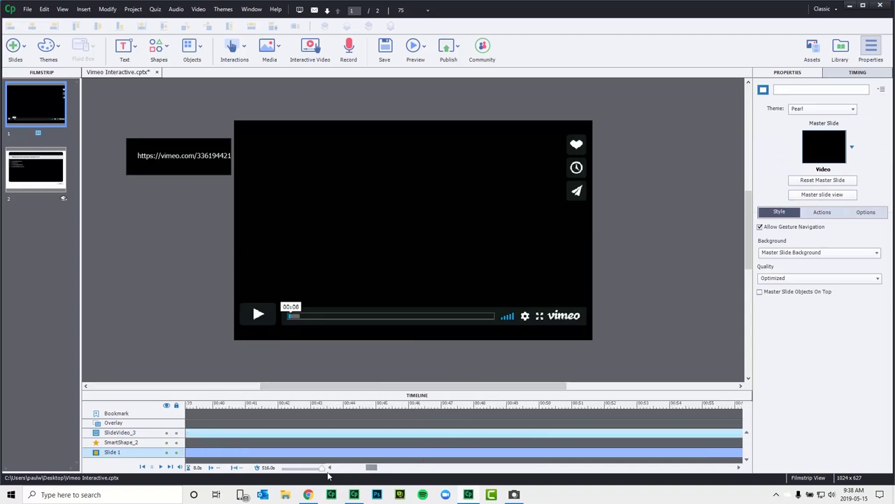
pyautogui.click(278, 405)
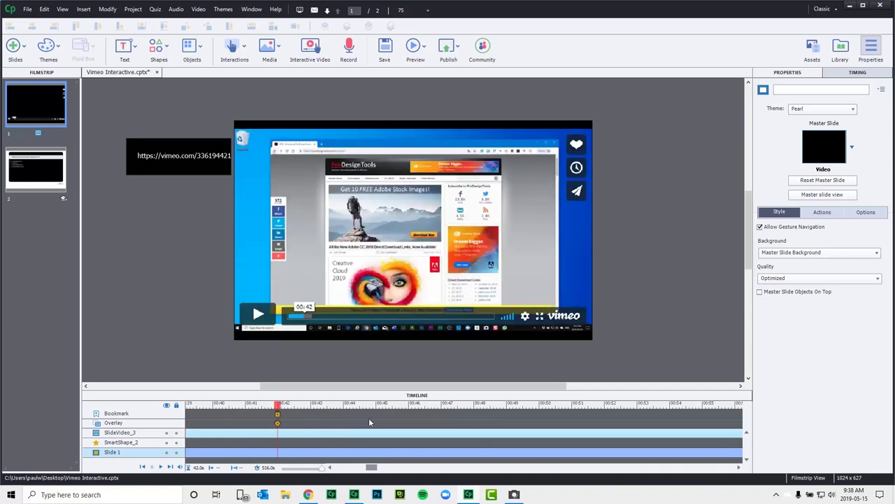
pyautogui.click(277, 424)
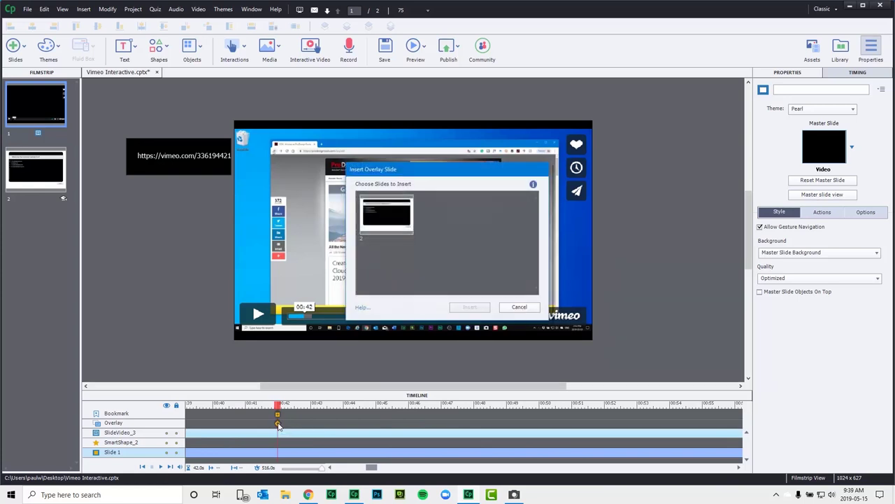
pyautogui.click(404, 209)
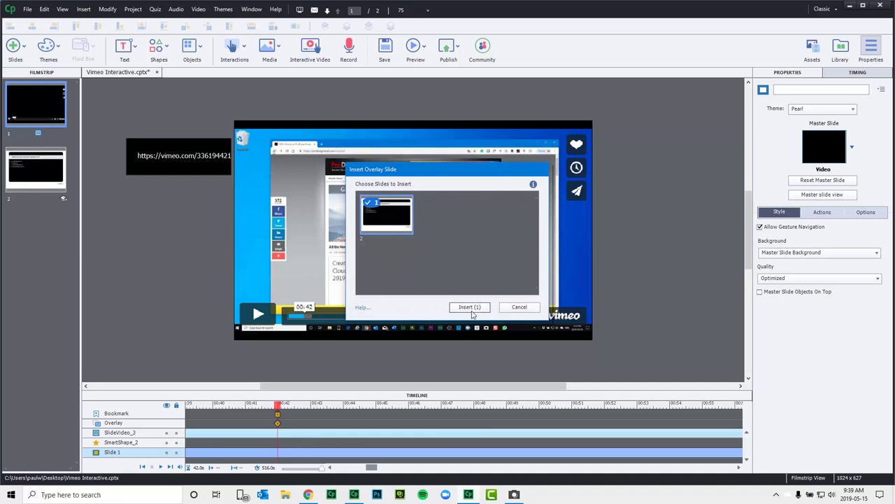
pyautogui.click(465, 309)
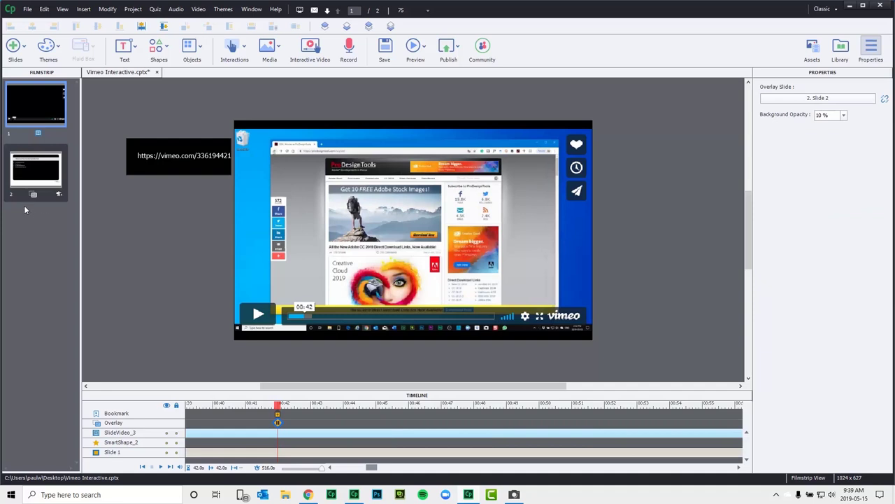
# Set the last-attempt action of the multiple-choice question on slide 2 to Jump To Bookmark, targeting Bookmark_1.
pyautogui.click(48, 171)
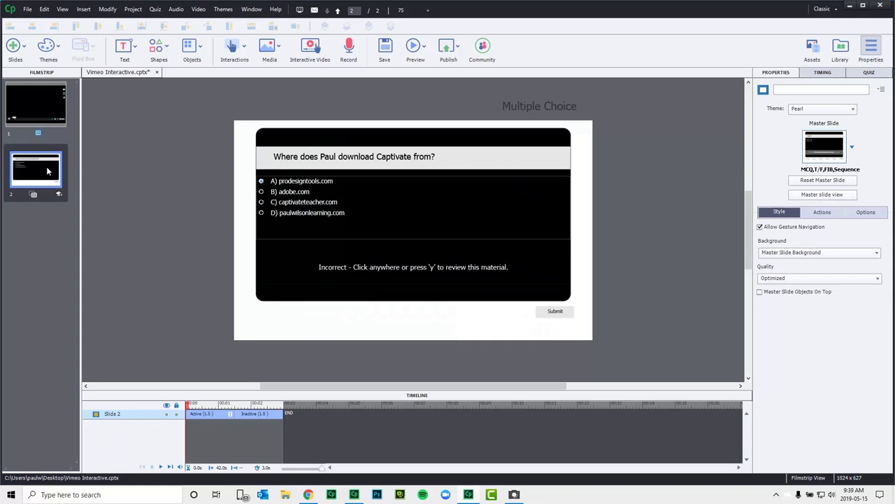
pyautogui.click(879, 74)
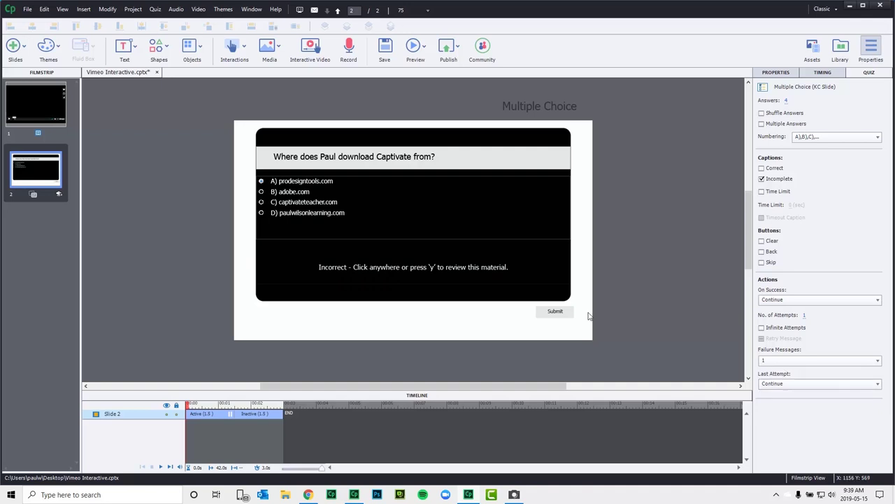
pyautogui.click(801, 385)
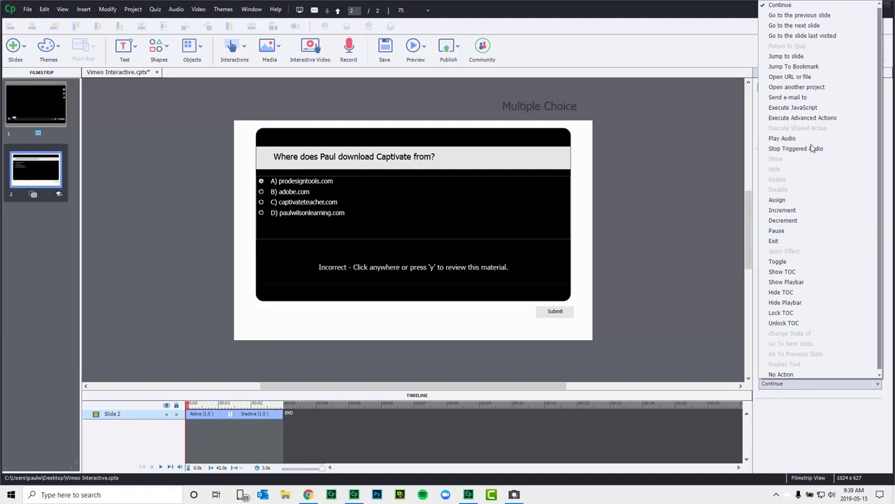
pyautogui.click(815, 66)
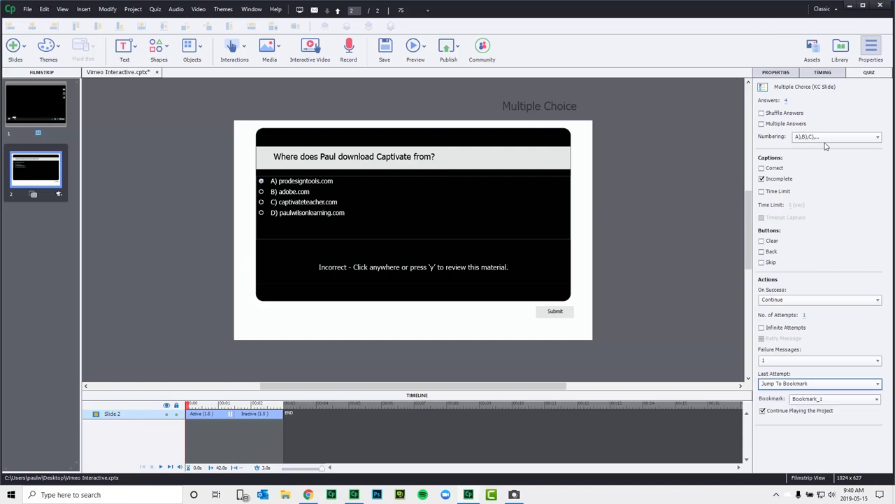
pyautogui.click(840, 403)
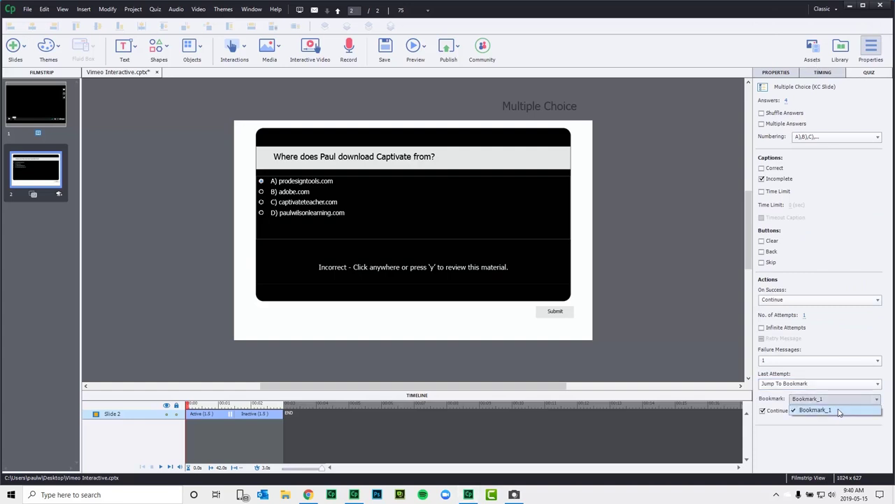
pyautogui.click(839, 410)
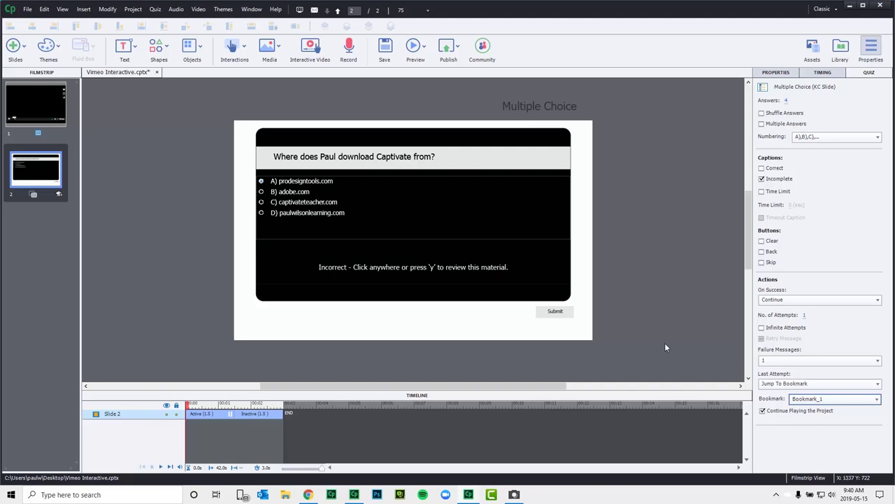
# Preview the project as HTML5 in the browser, submit answer B) adobe.com on the overlay question, and proceed to the review material.
pyautogui.click(423, 46)
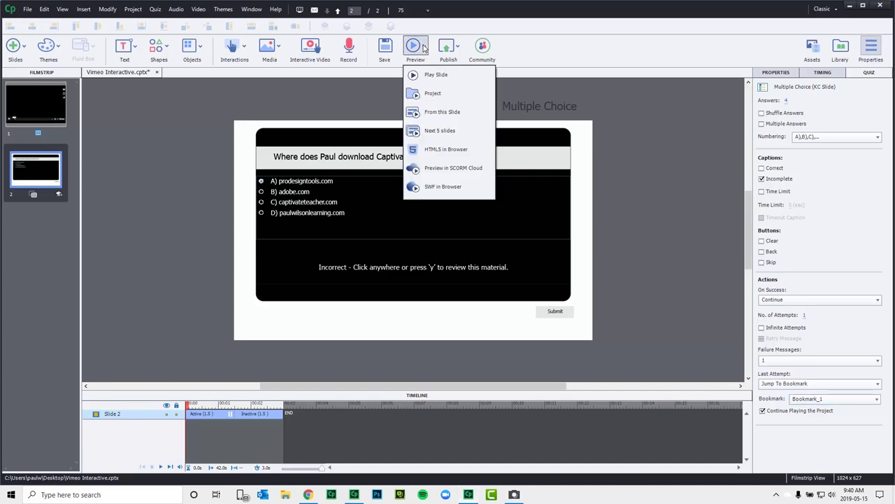
pyautogui.click(441, 149)
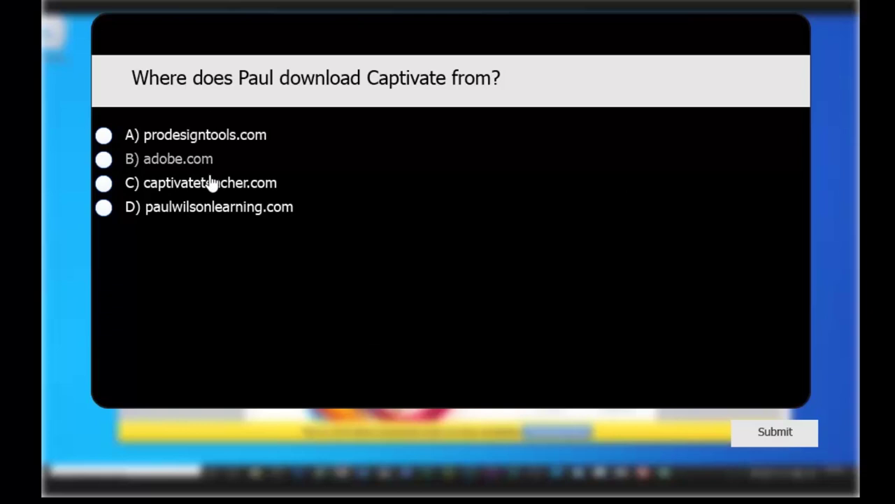
pyautogui.click(172, 161)
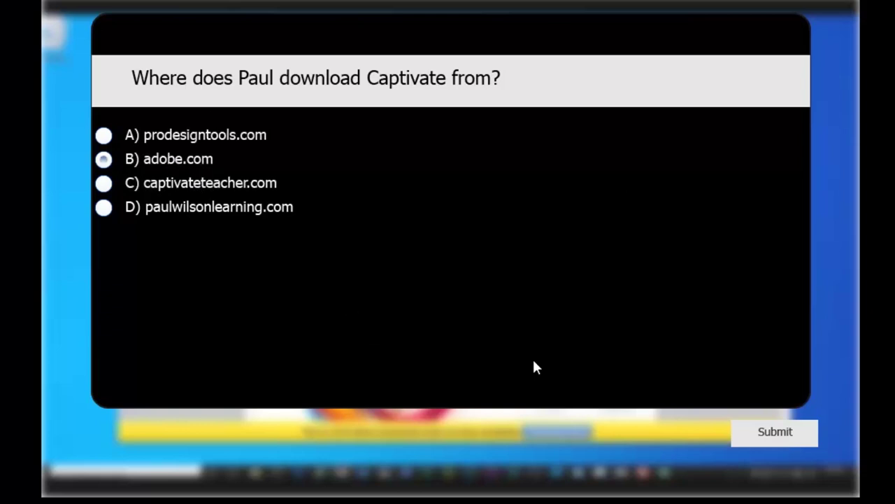
pyautogui.click(777, 439)
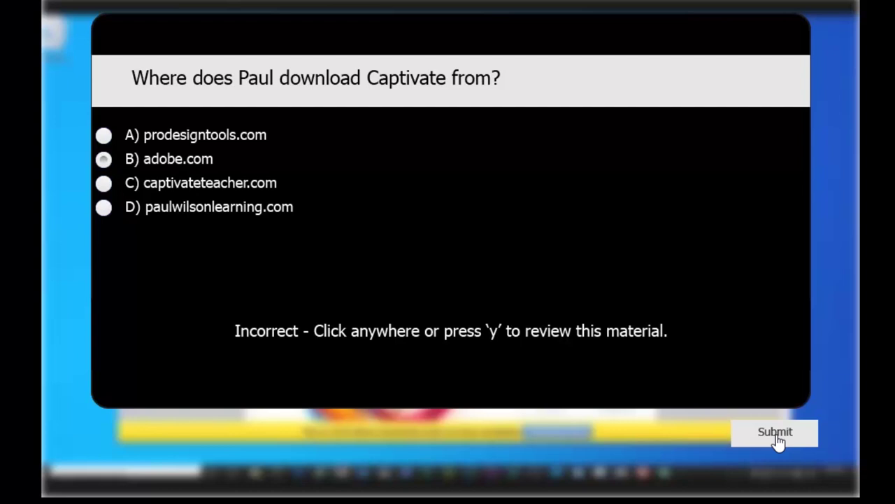
pyautogui.click(499, 306)
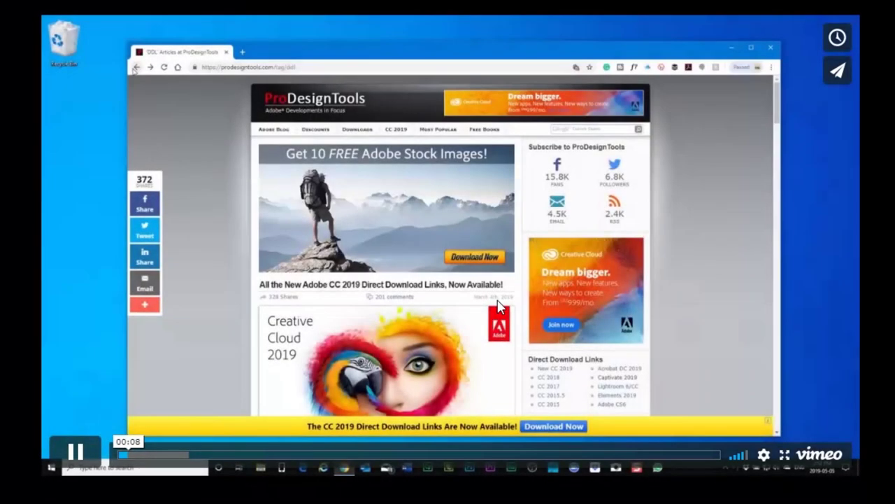